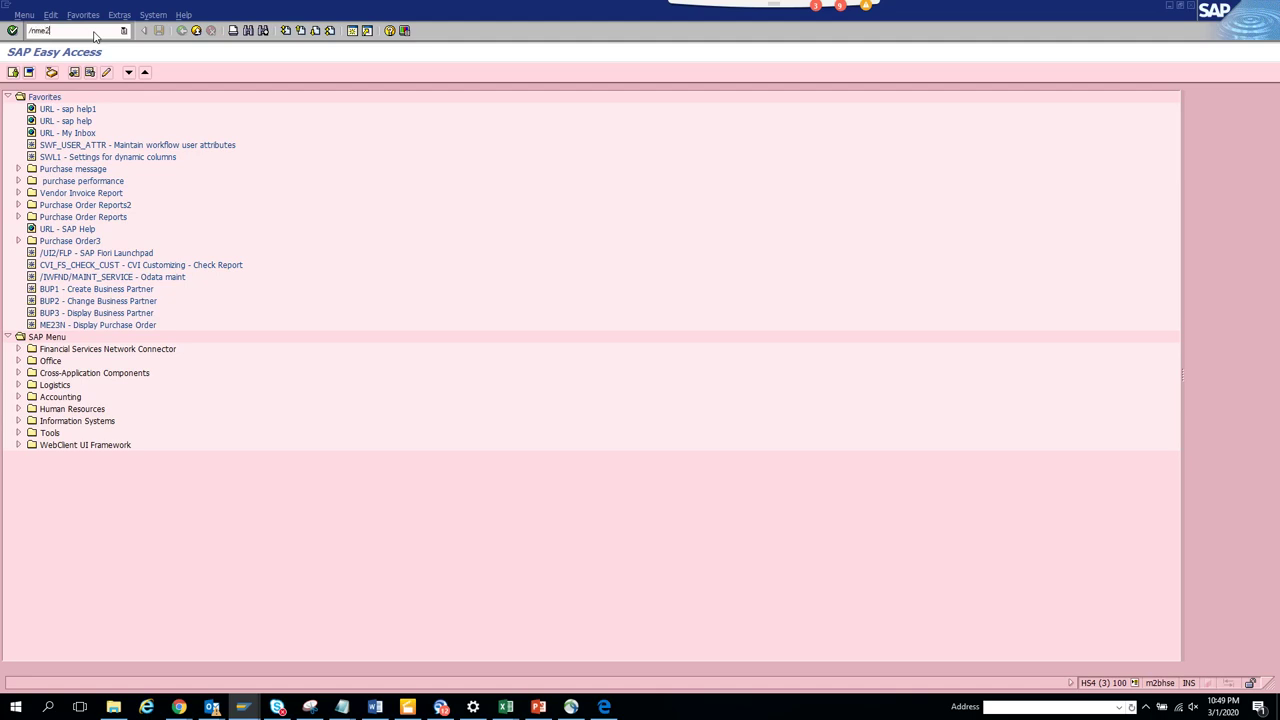
Launch Display Purchase Order (ME23N) to show the stock transport order with its TG11 item
key("Return")
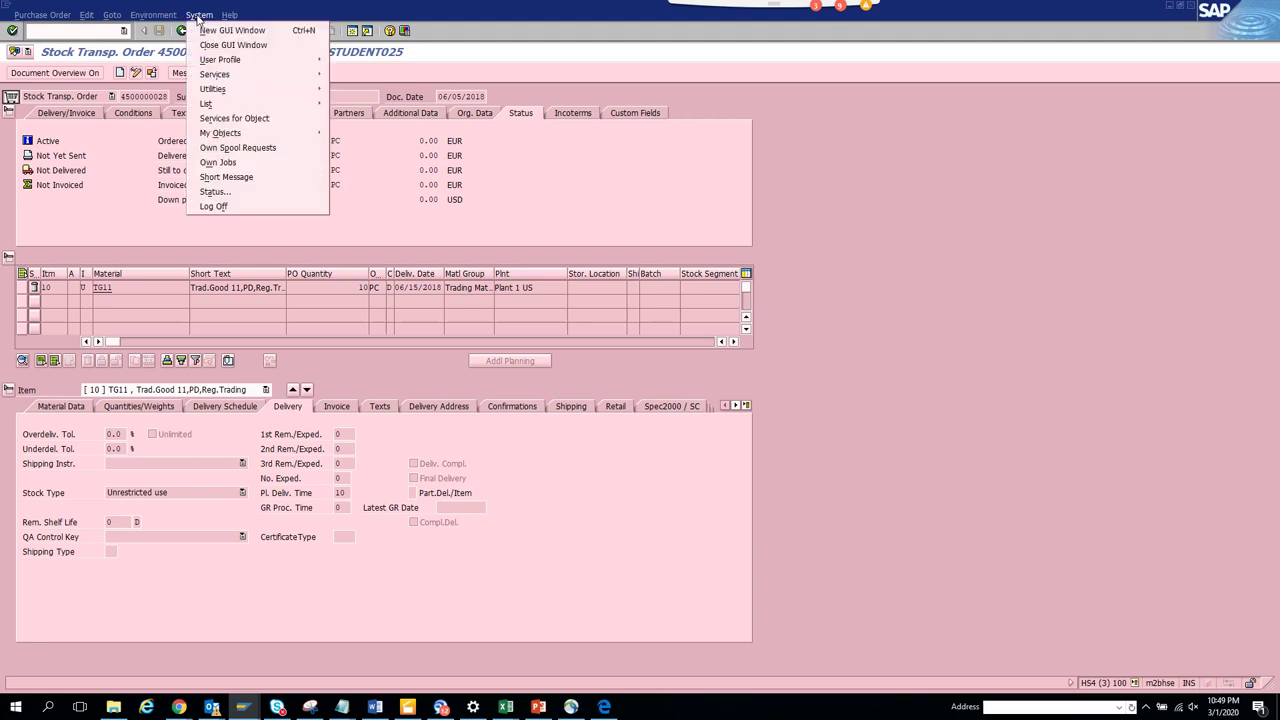
Open the screen's program SAPLMEGUI from System > Status in the ABAP Editor
left_click(242, 192)
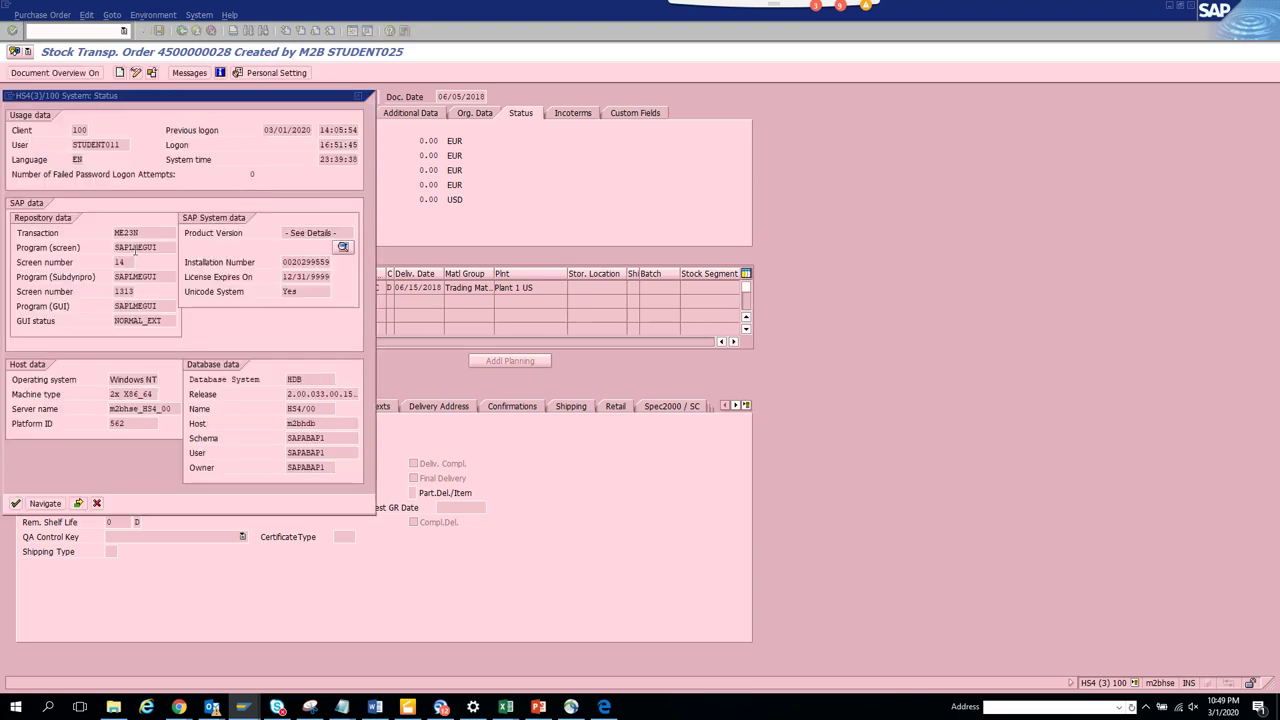
double_click(134, 248)
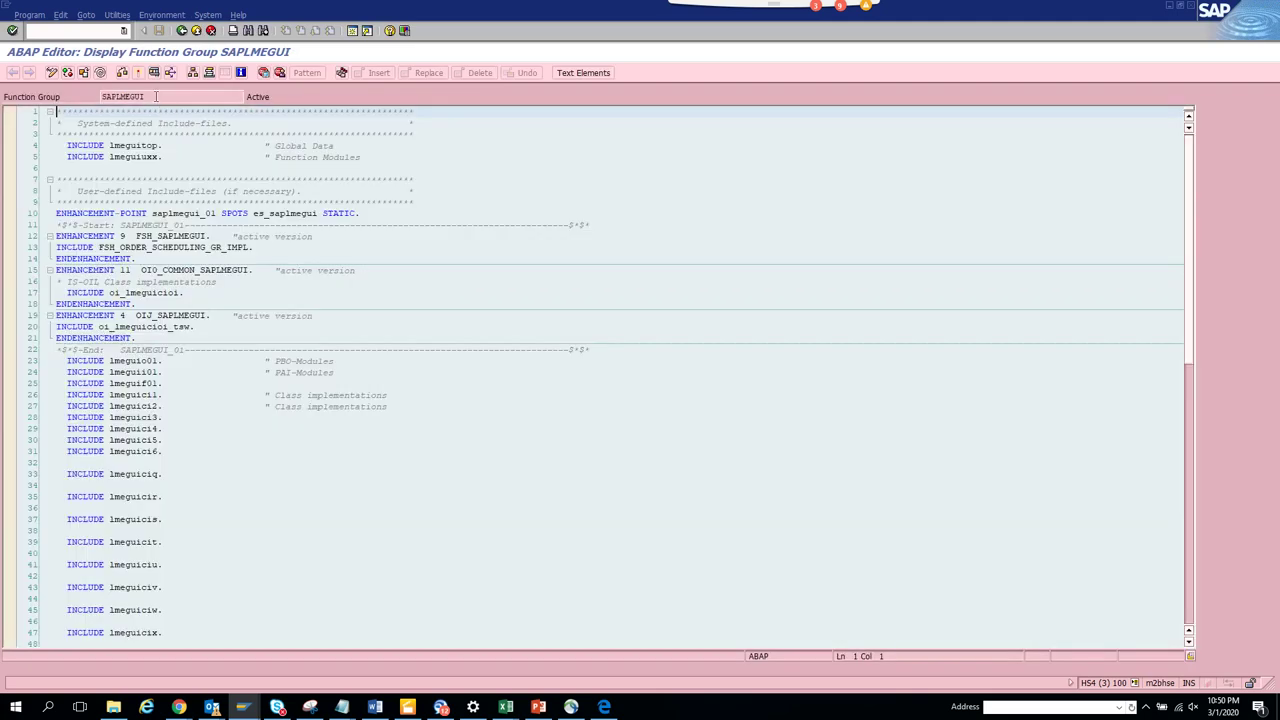
Confirm function group MEGUI belongs to package ME, then switch to the second SAP session
left_click(86, 15)
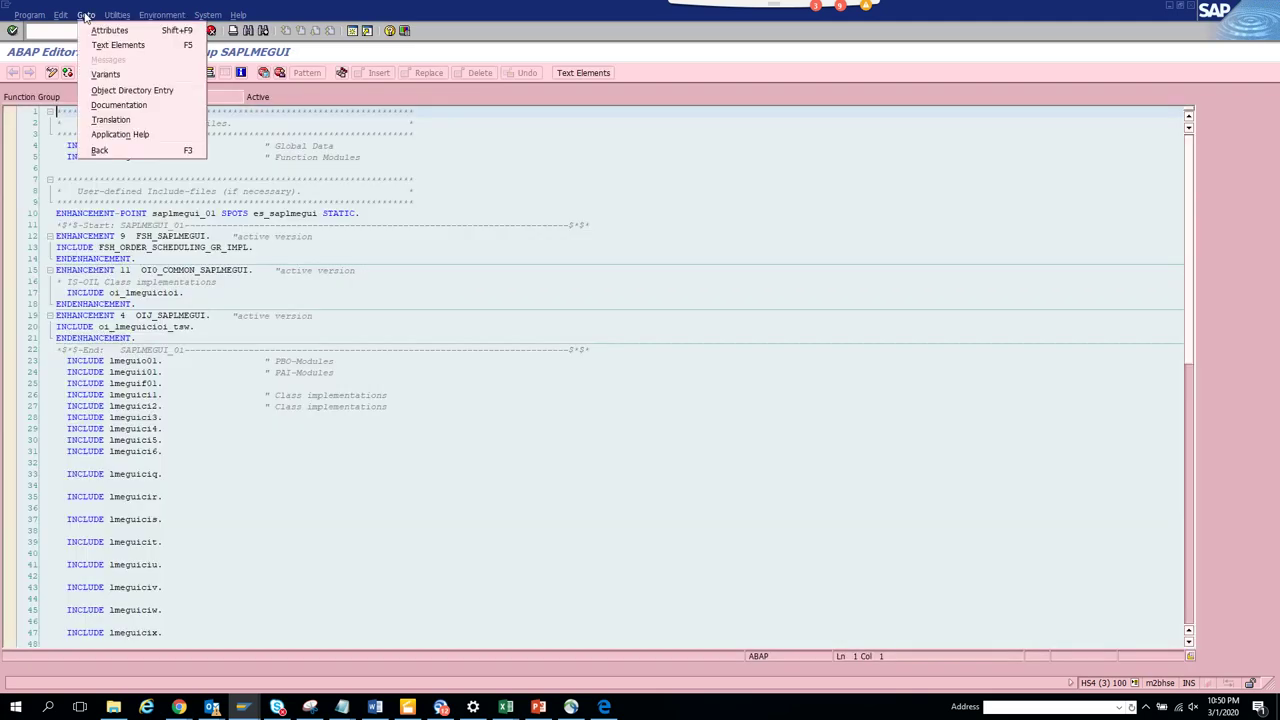
left_click(110, 30)
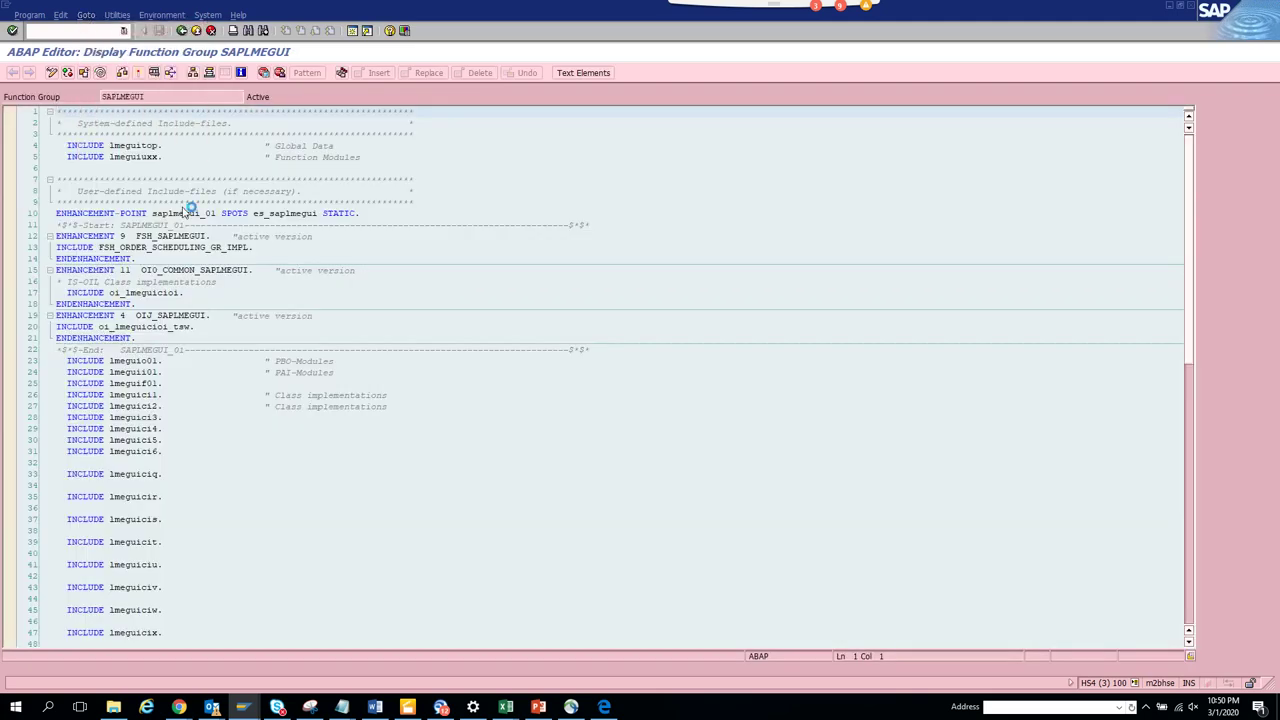
left_click(180, 237)
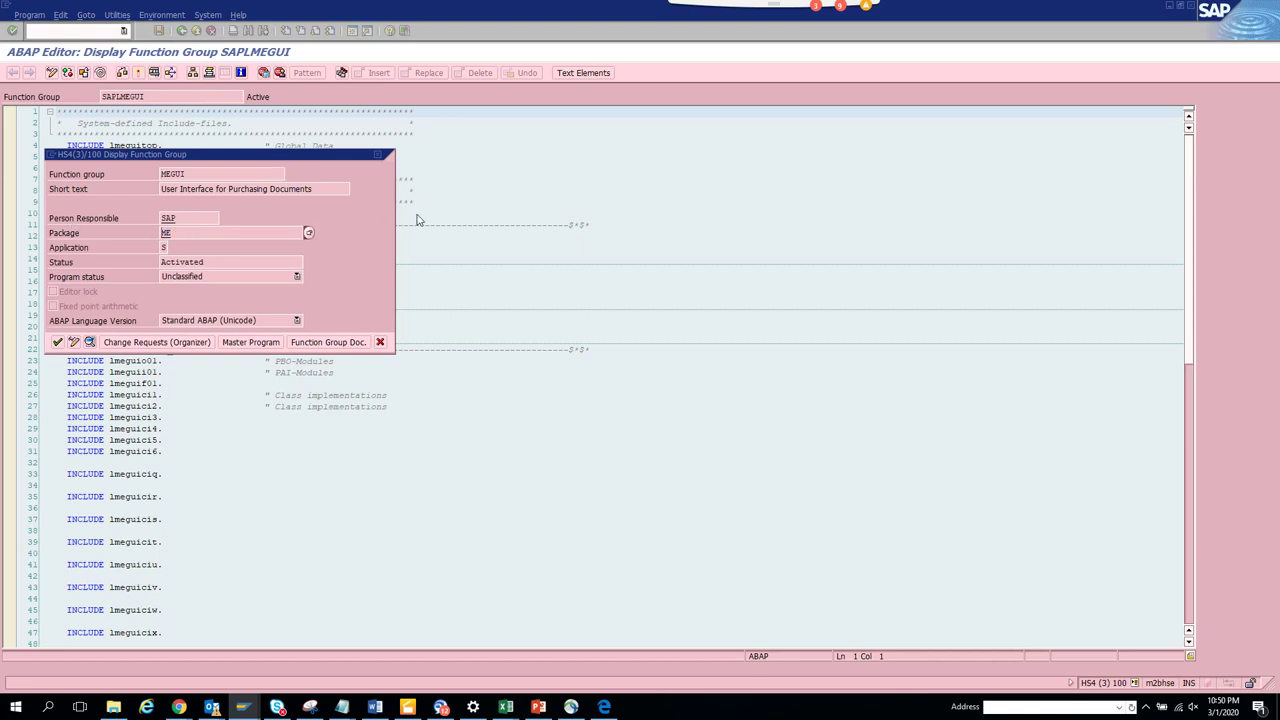
left_click(242, 707)
left_click(520, 650)
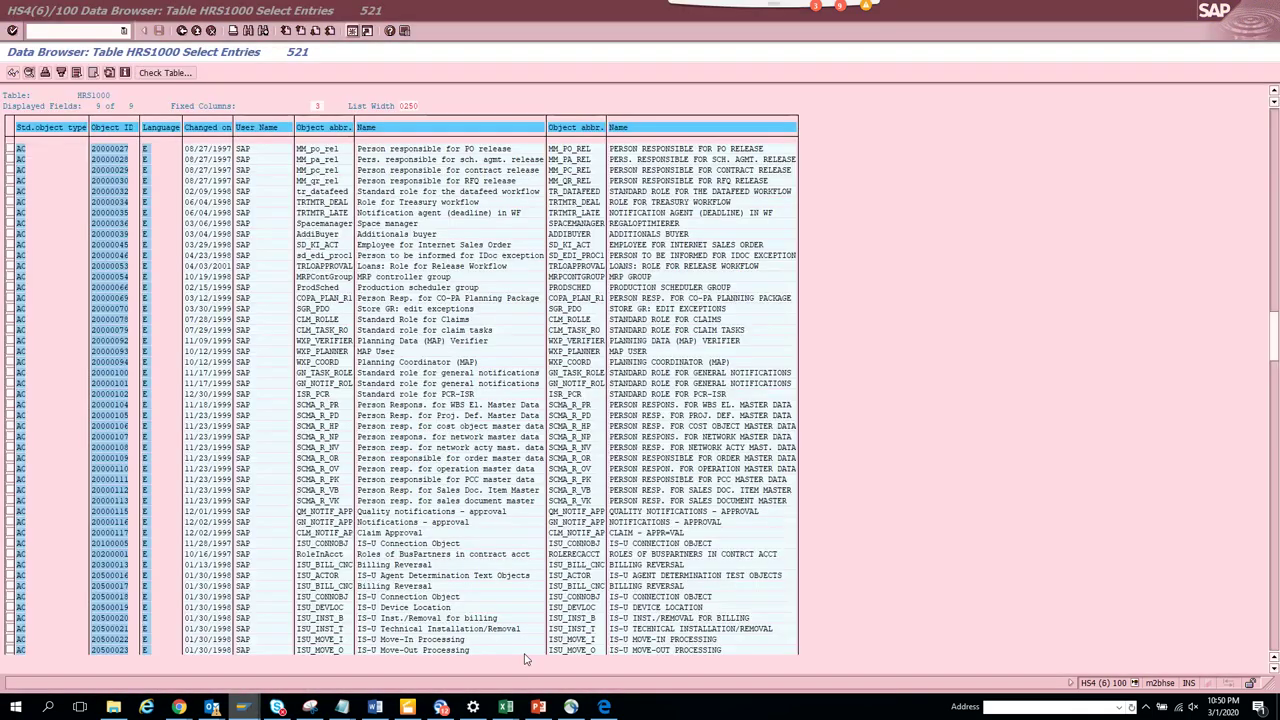
Run a transaction from the command field to reach the Repository Information System
left_click(61, 34)
type("/")
type("nse")
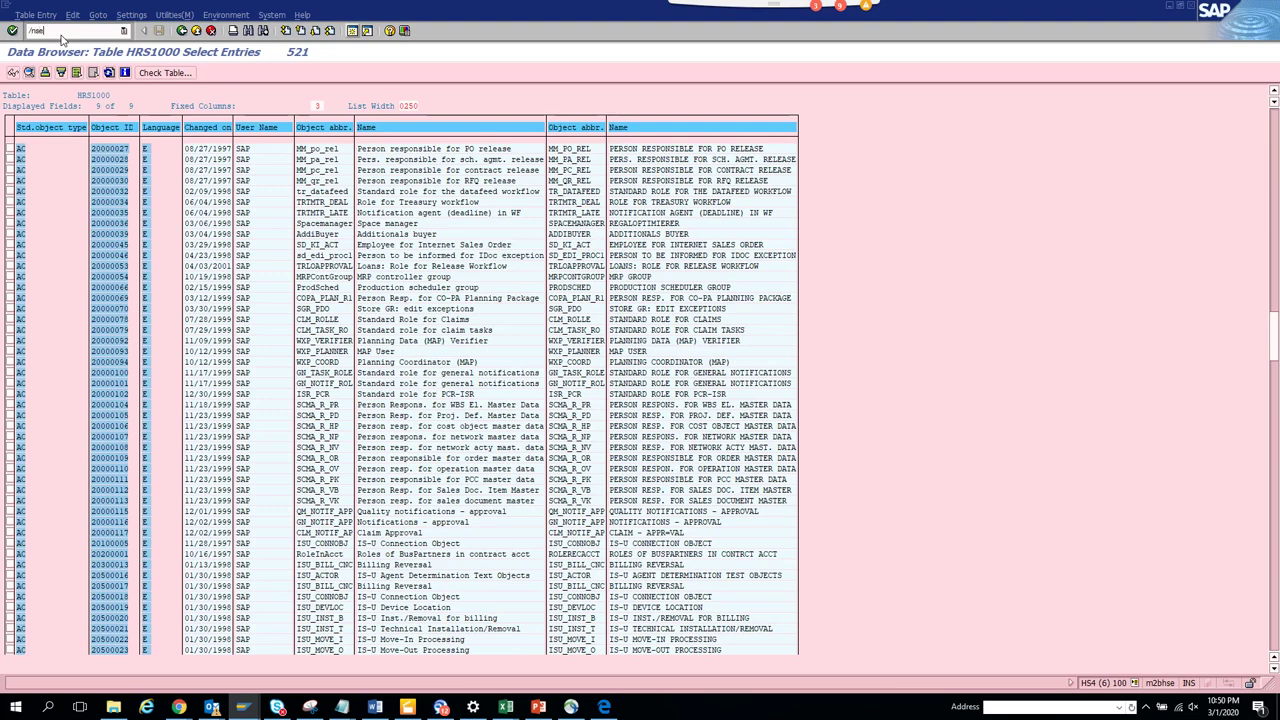
type("16")
key("Return")
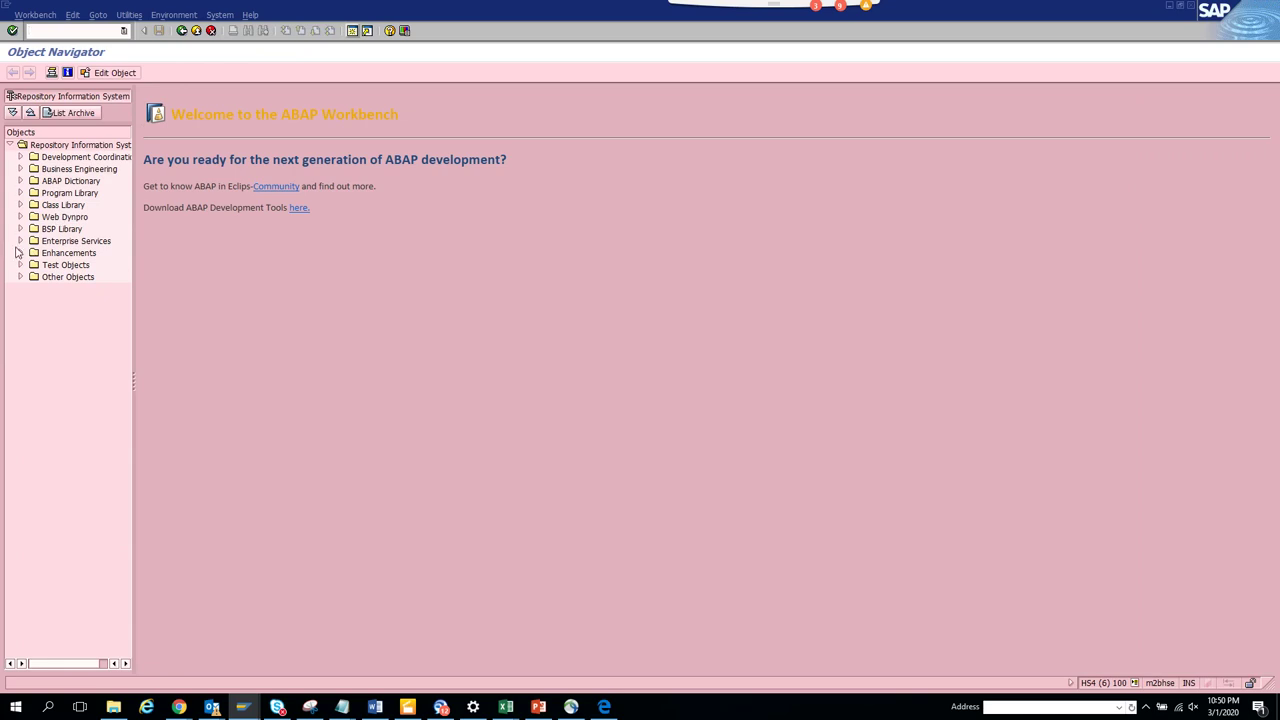
Search Customer Exits > Enhancements for package ME, returning 35 exits
left_click(20, 253)
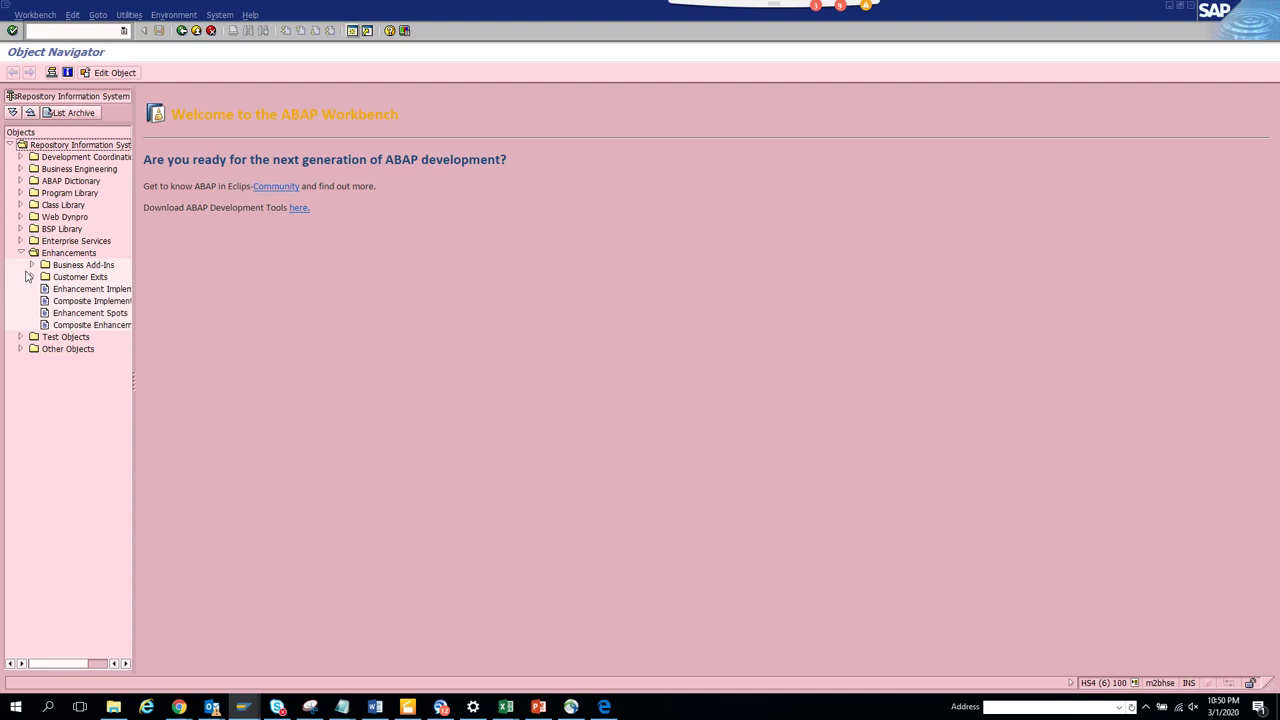
left_click(31, 277)
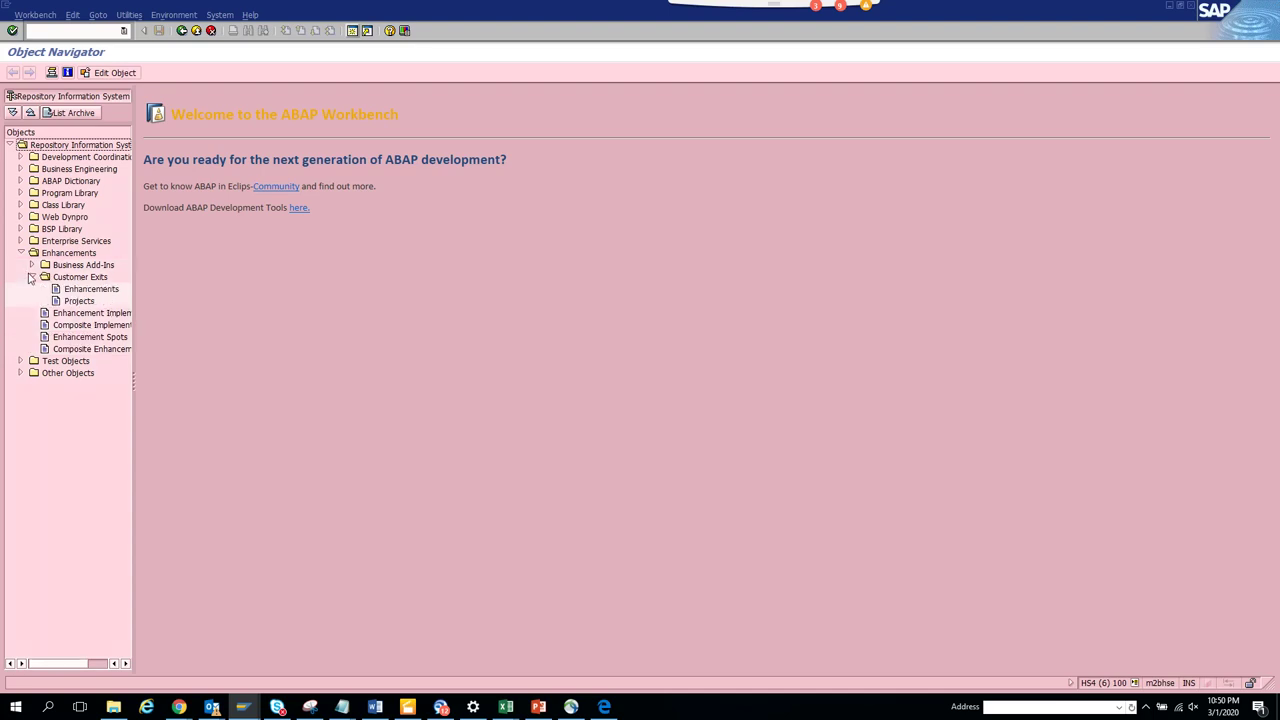
left_click(72, 290)
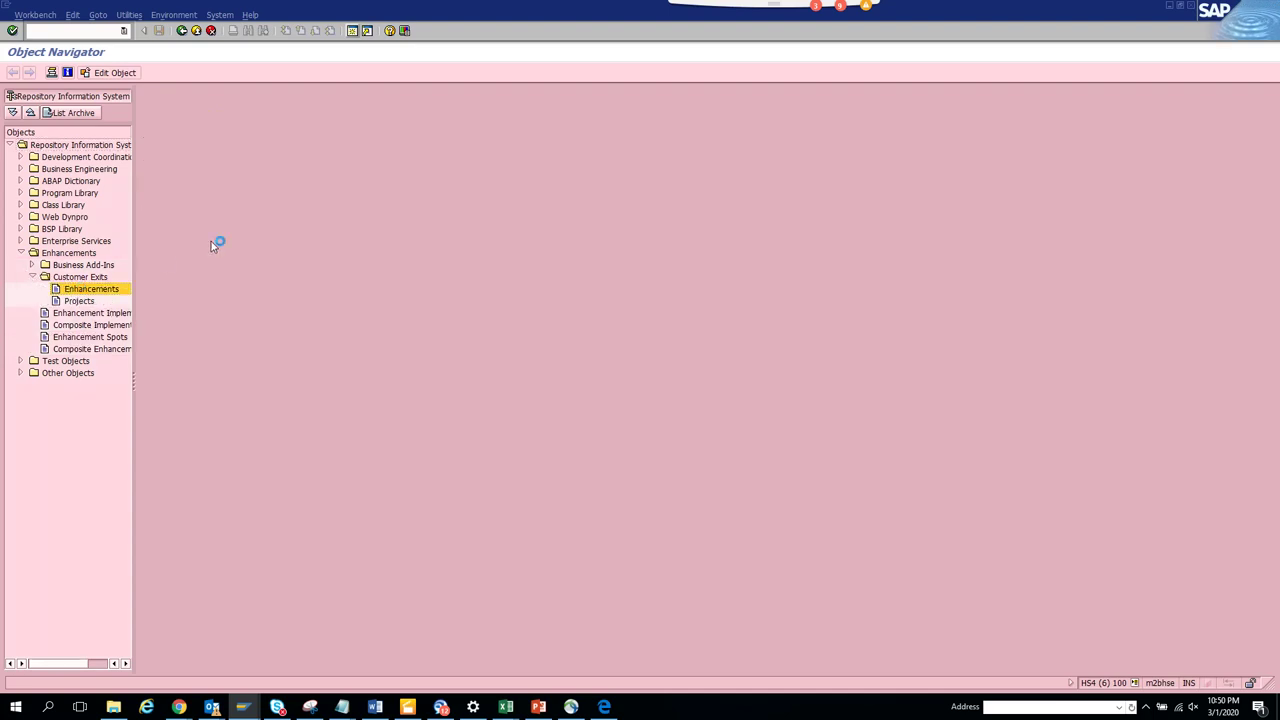
left_click(332, 155)
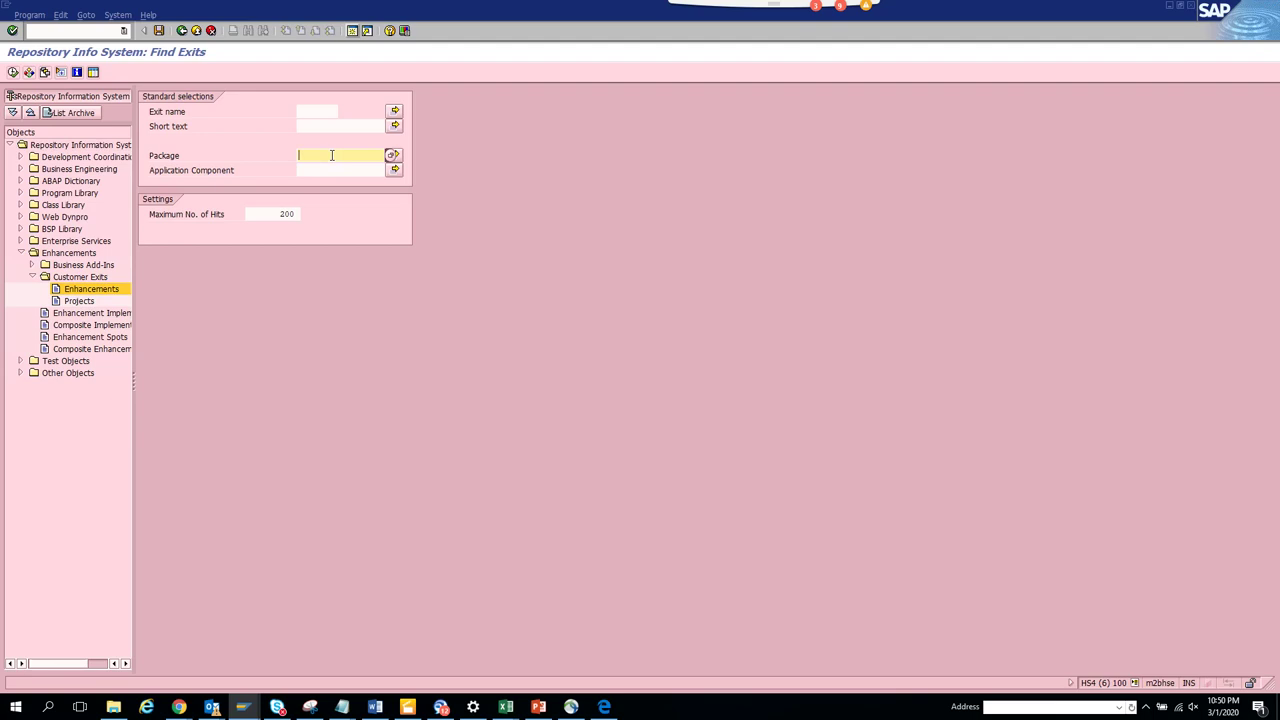
left_click(13, 72)
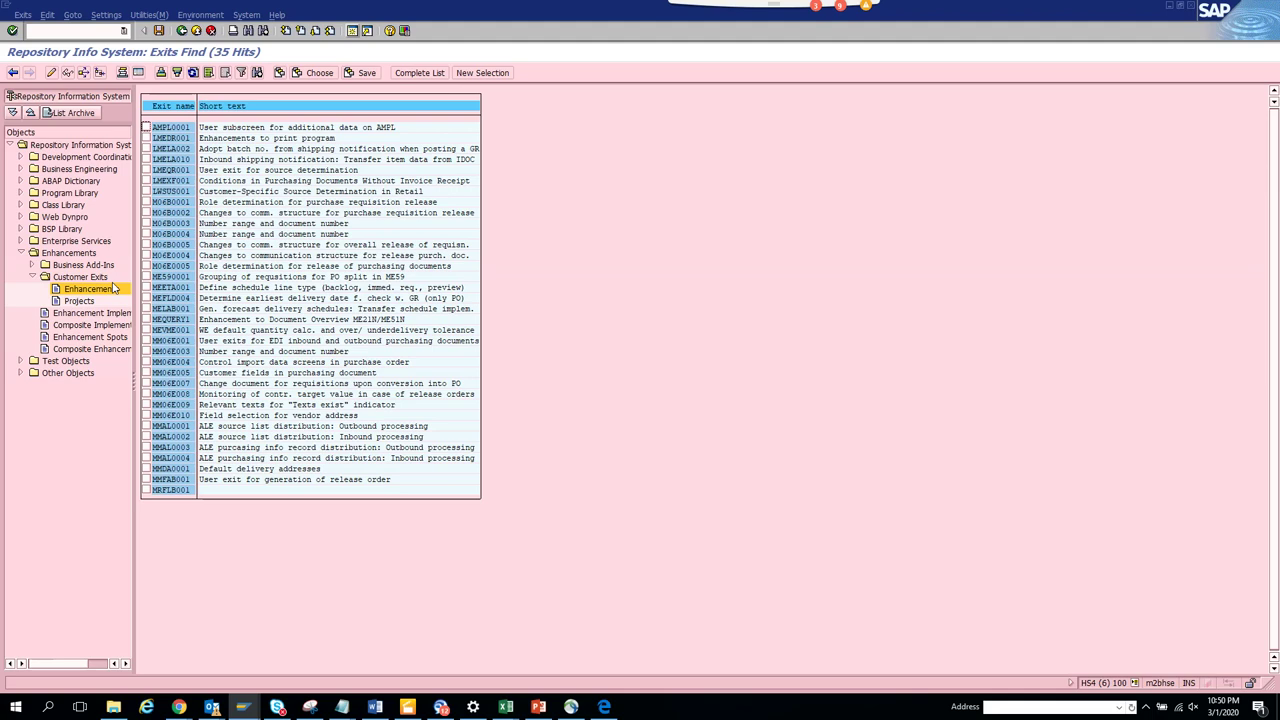
Search Customer Exits > Projects for package ME, which finds no objects
left_click(79, 301)
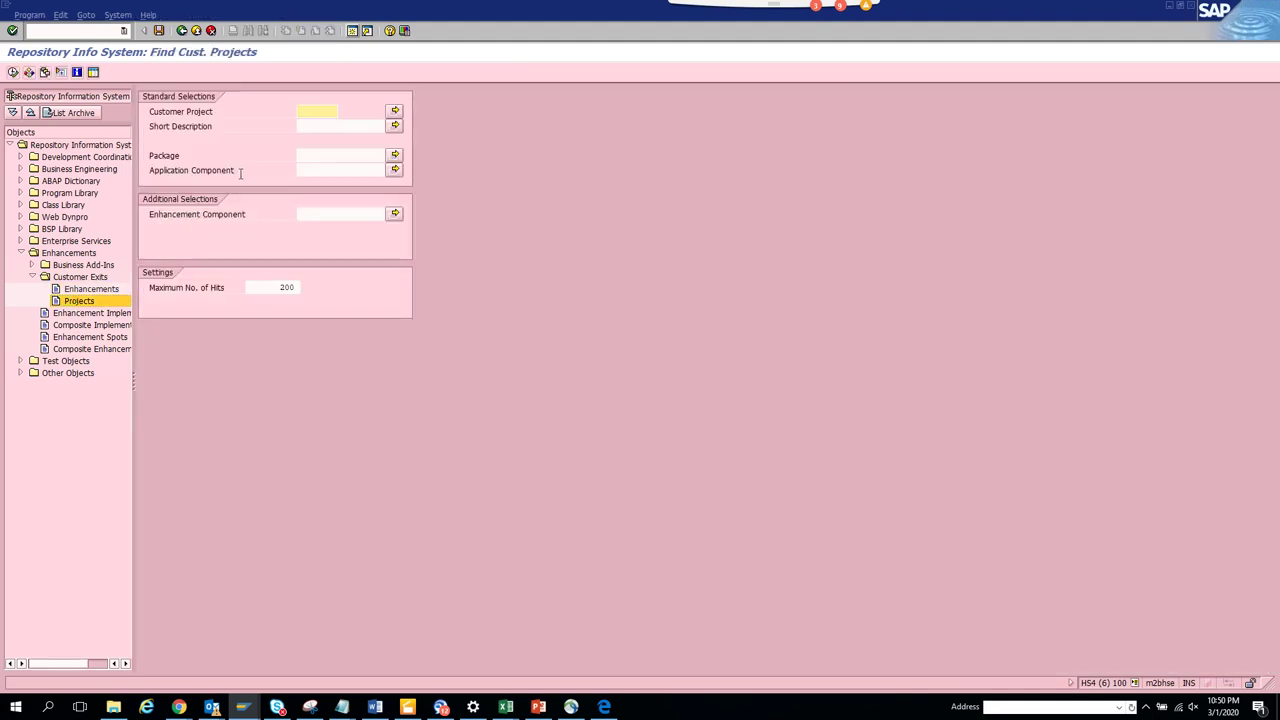
left_click(338, 152)
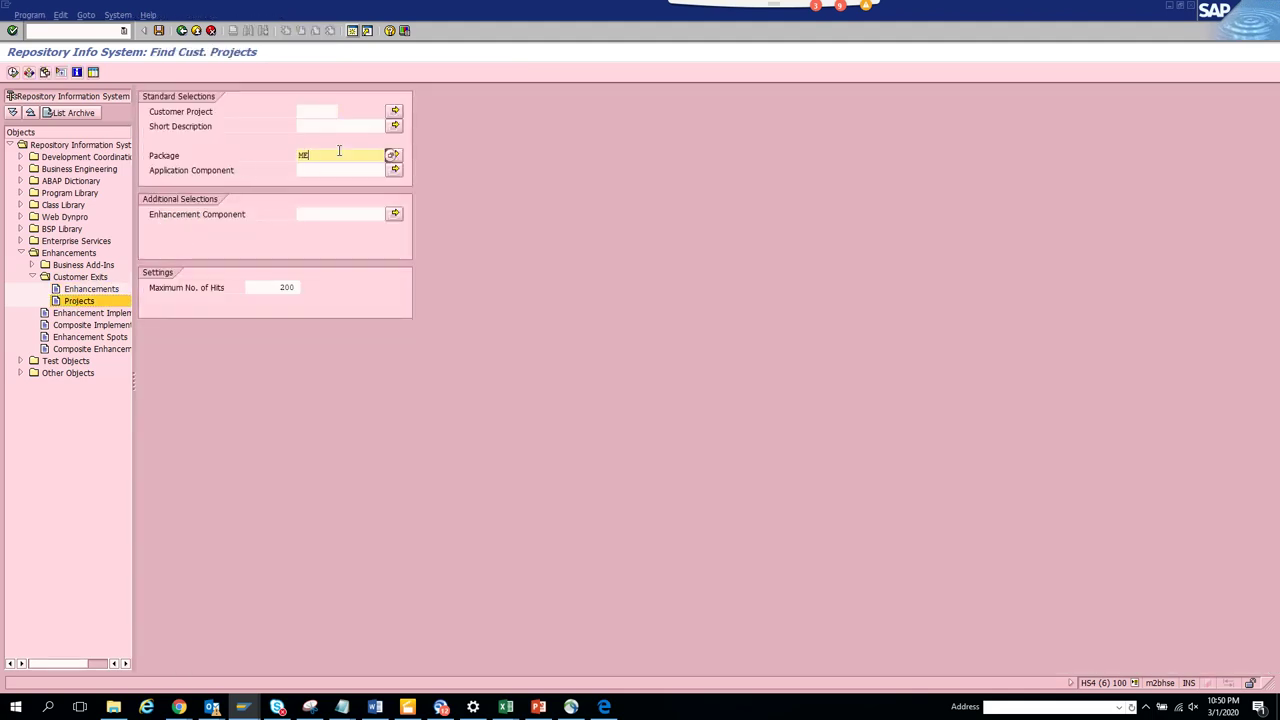
type("ME")
left_click(12, 72)
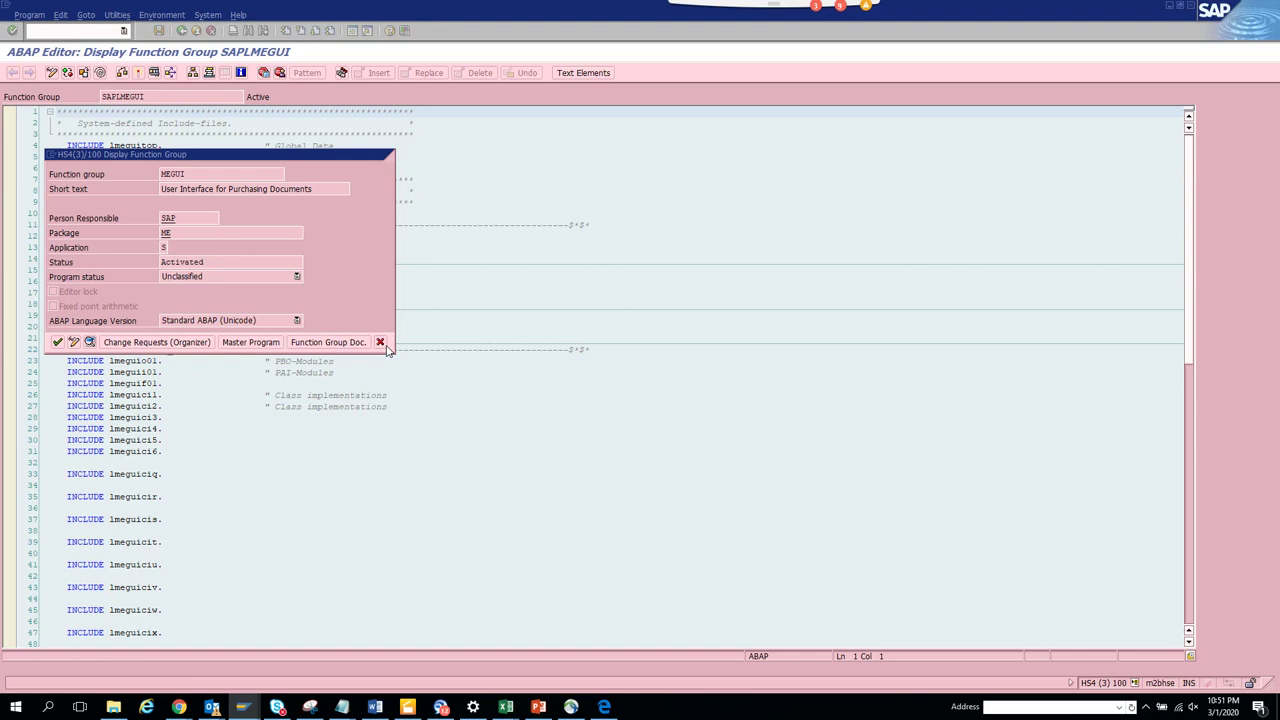
Close the MEGUI attributes and display sales order 119 with VA03
key("Return")
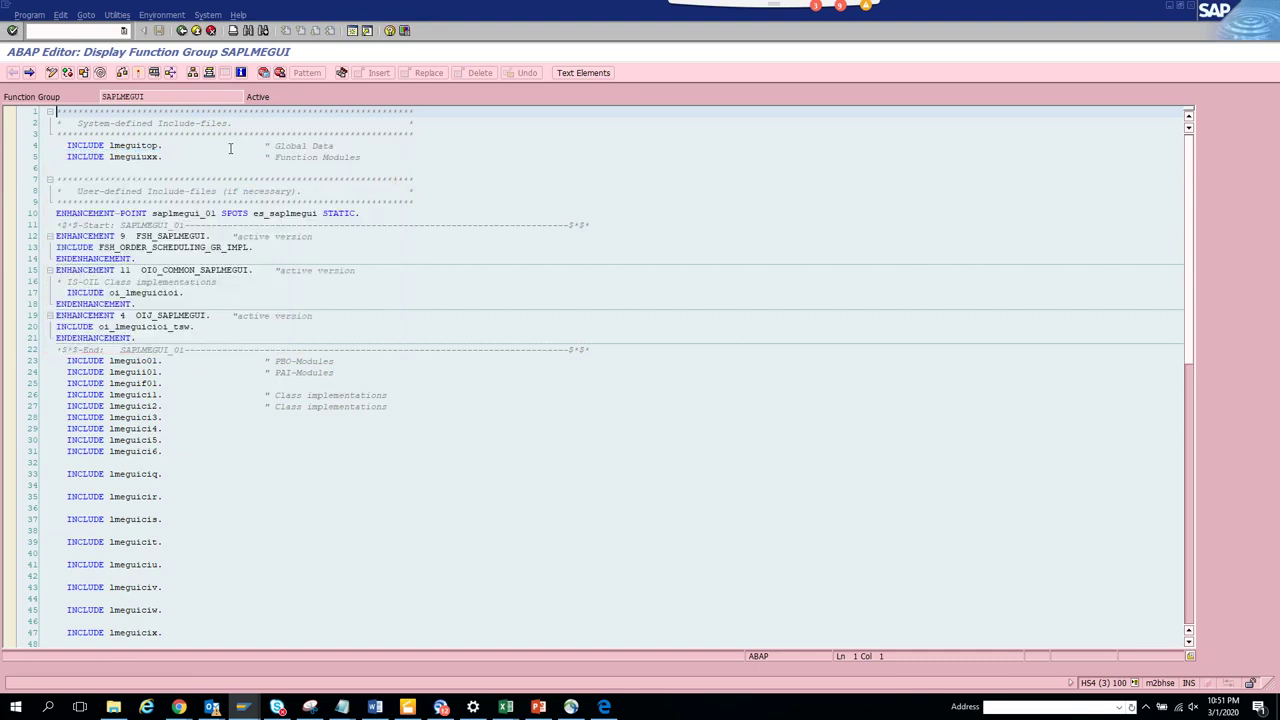
left_click(89, 31)
key("Return")
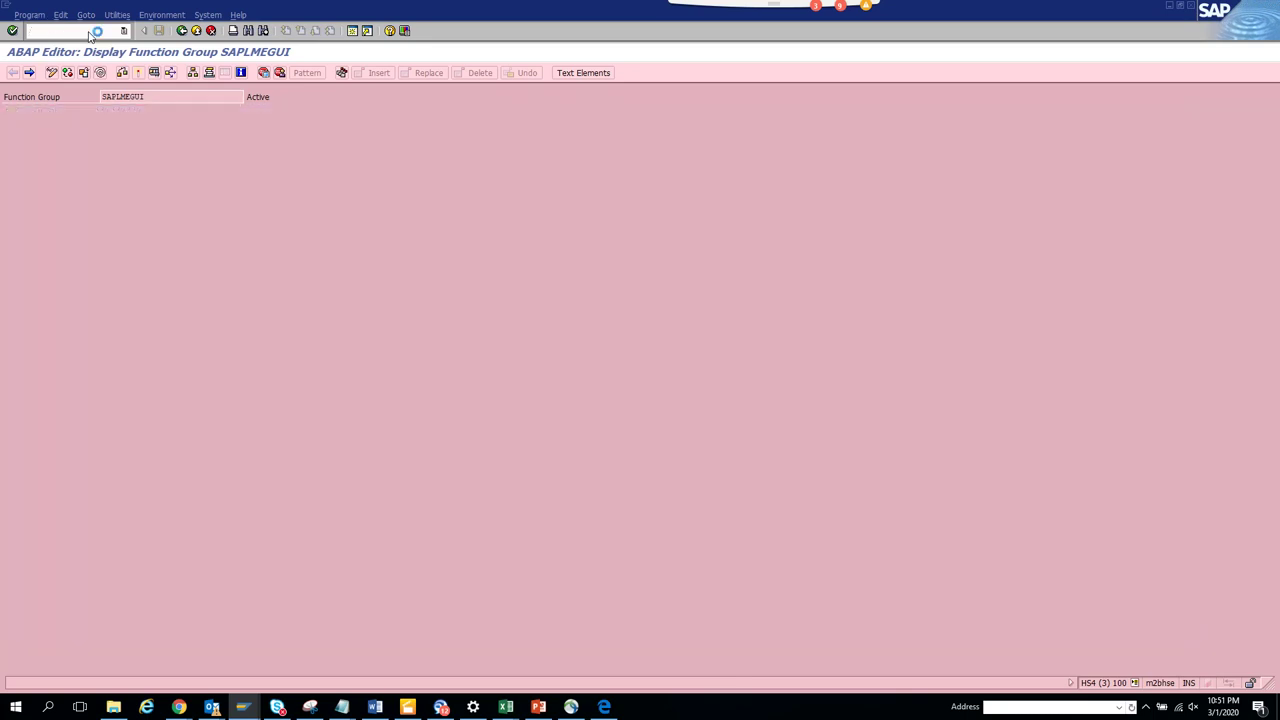
key("BackSpace")
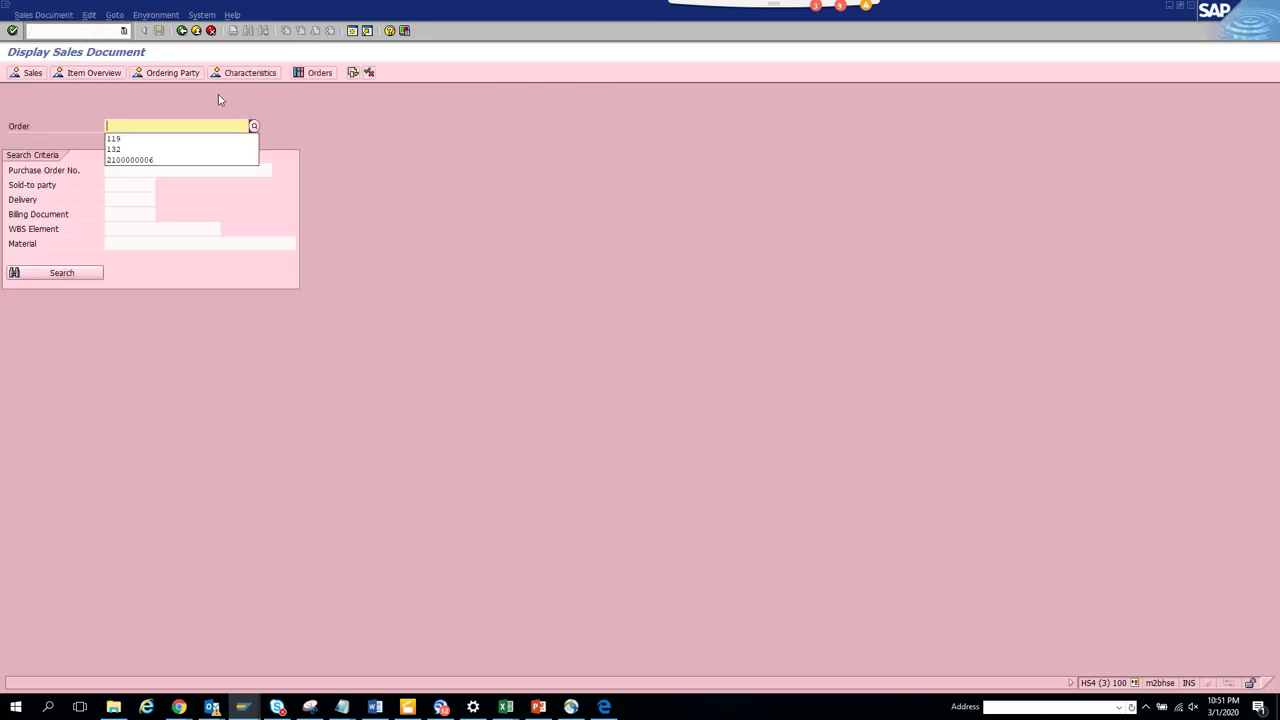
left_click(176, 140)
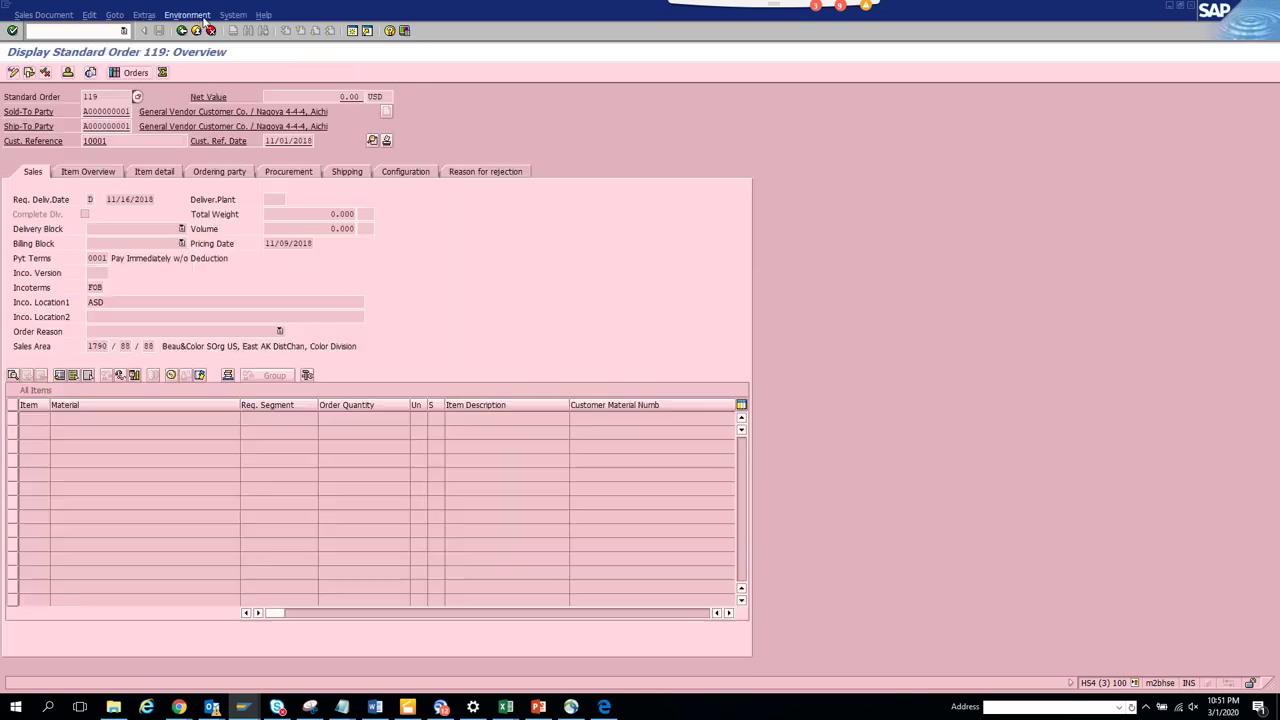
key("Return")
Open program SAPMV45A via System > Status and read its package VA in the attributes
left_click(230, 16)
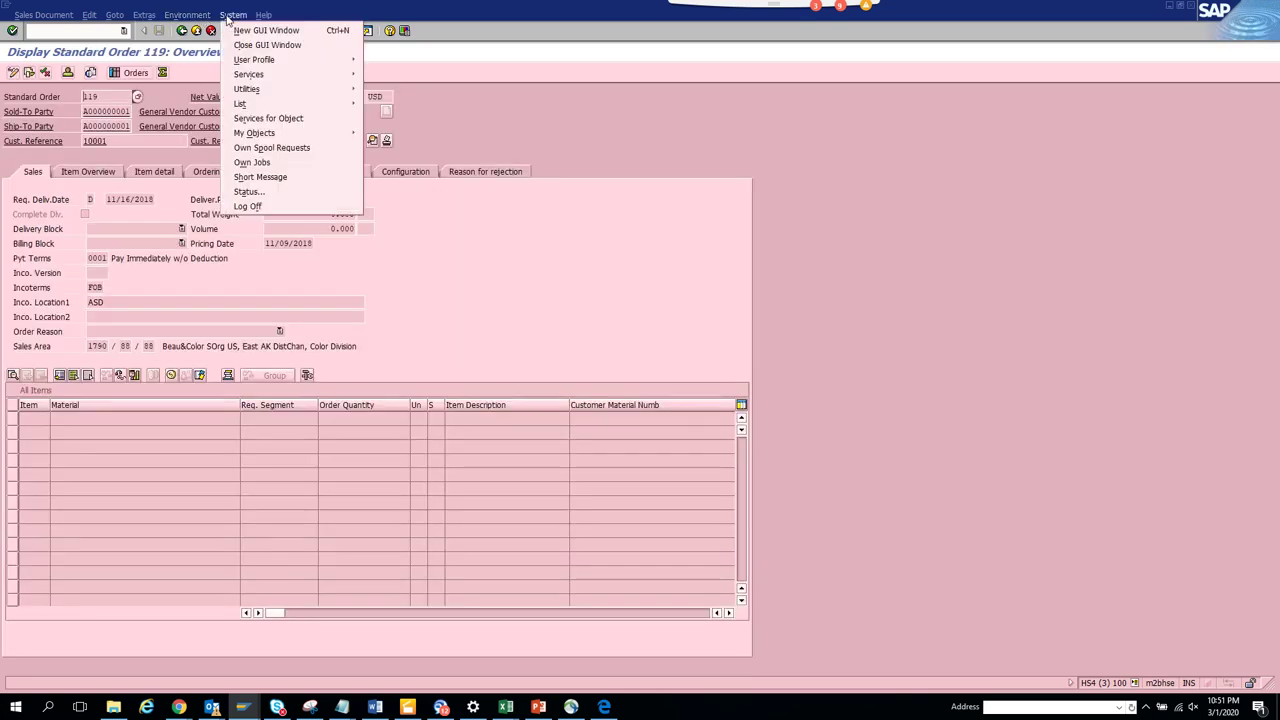
left_click(258, 192)
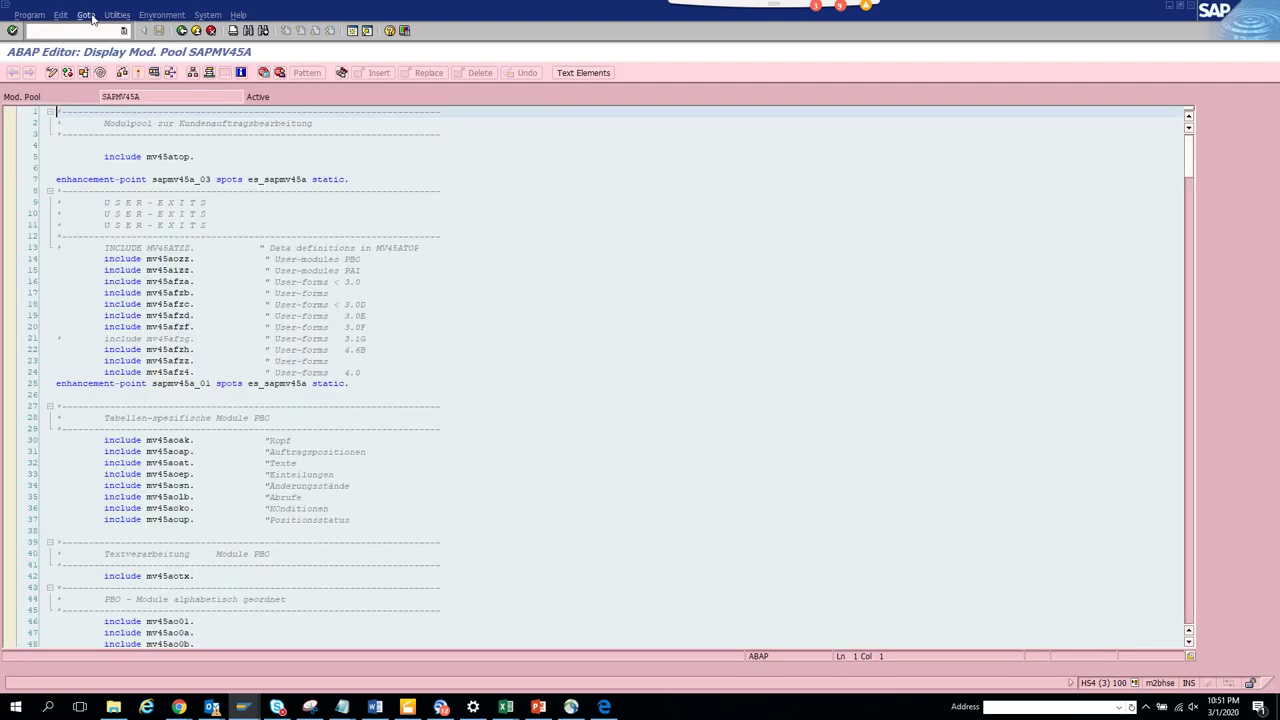
left_click(117, 20)
left_click(181, 145)
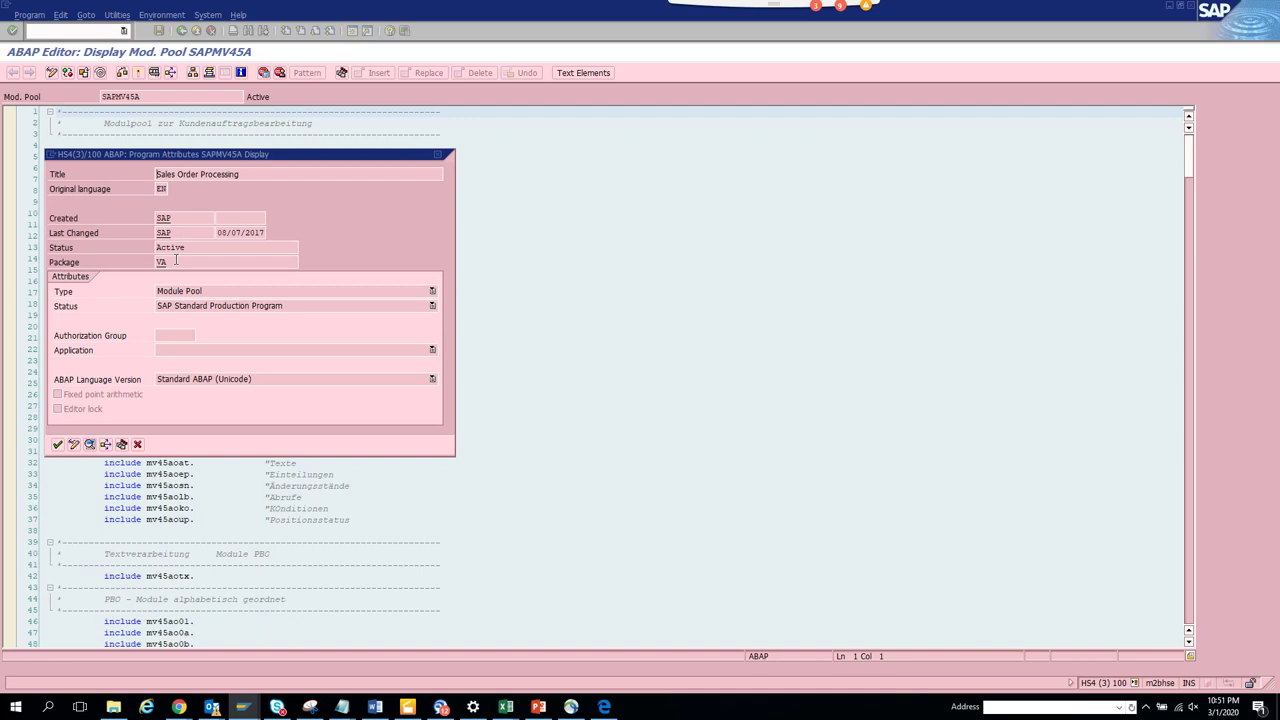
double_click(175, 260)
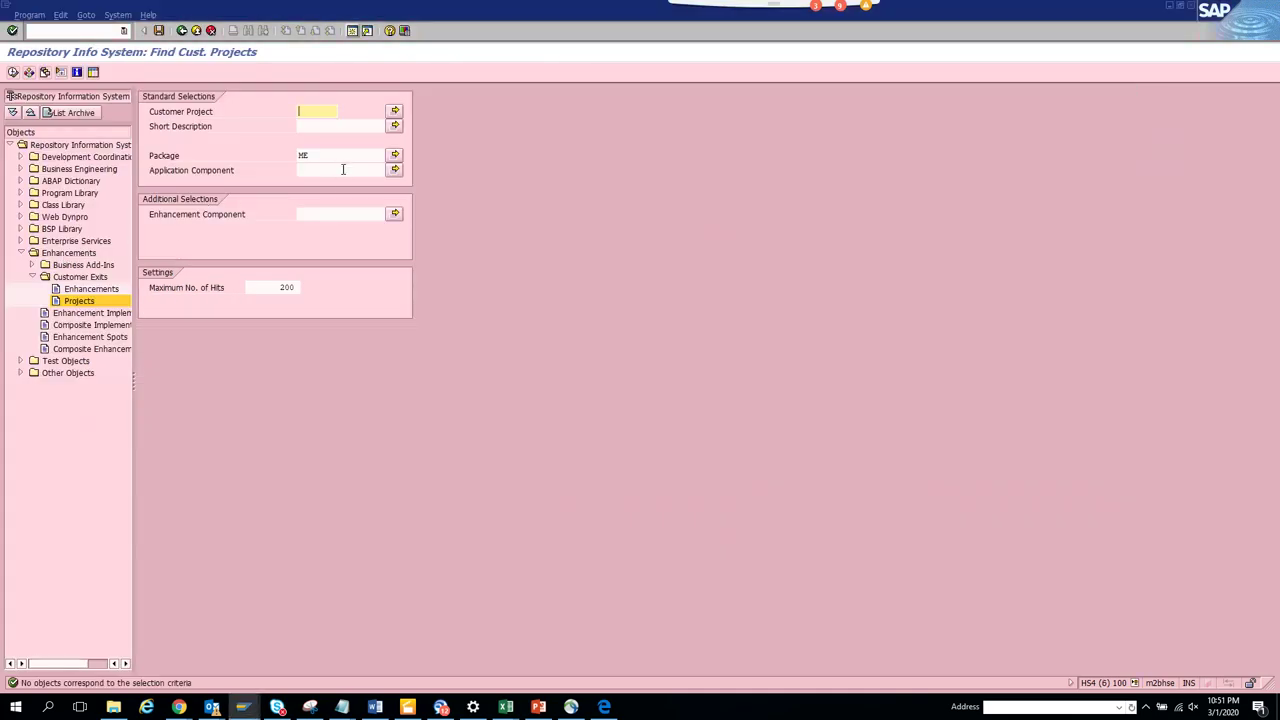
Replace package ME with VA and run the customer-projects search
left_click(343, 169)
double_click(148, 157)
type("VA")
left_click(14, 73)
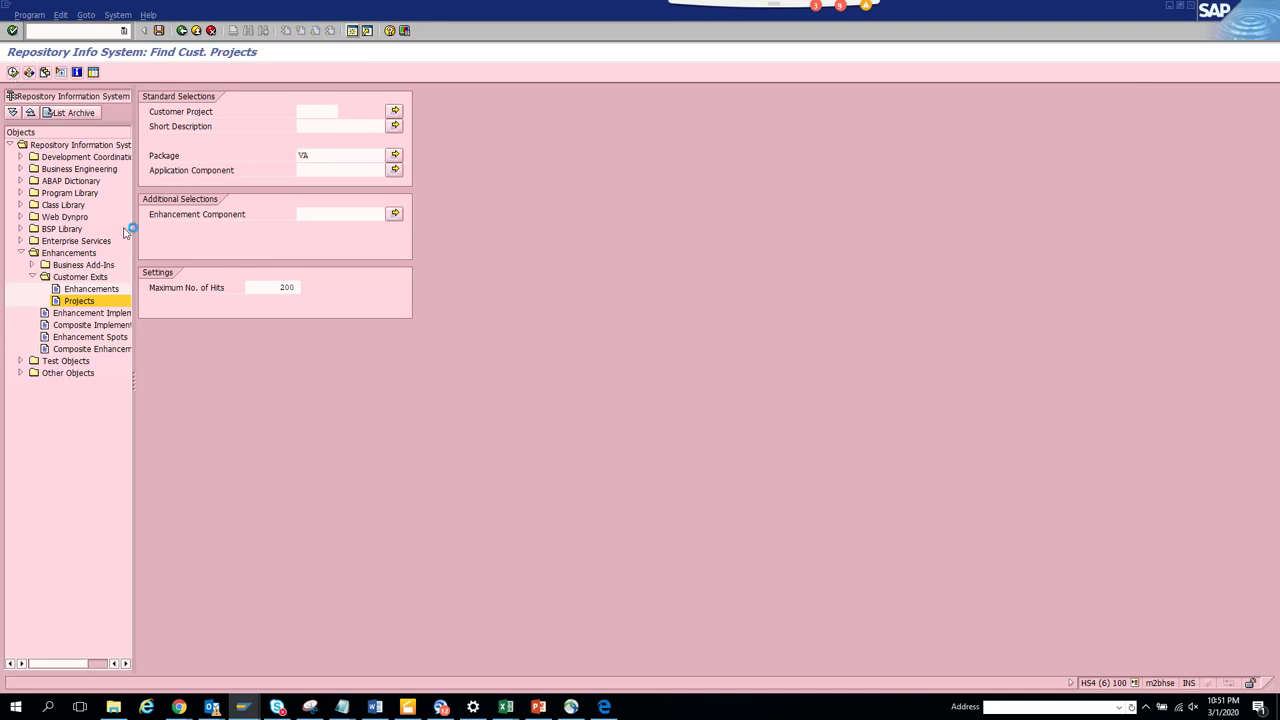
Search customer exit enhancements in package VA, listing 15 exits such as V45A0001, then reopen the empty form
left_click(88, 289)
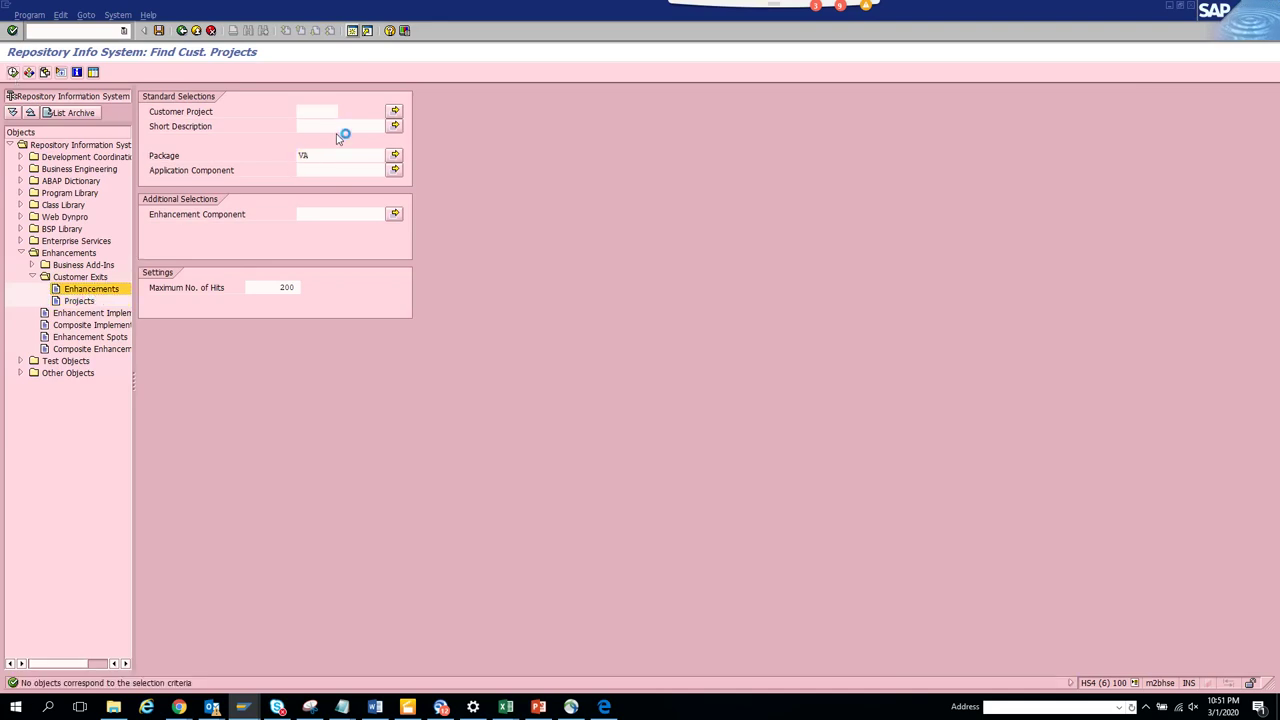
left_click(318, 154)
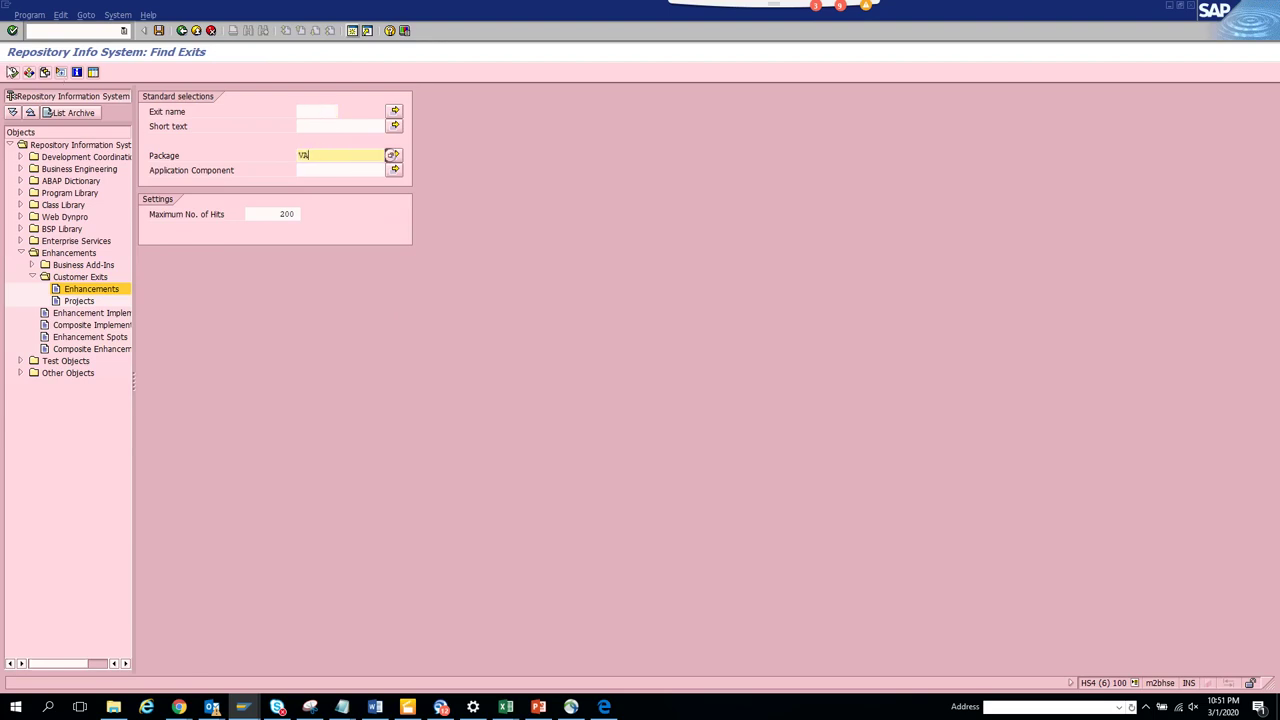
left_click(12, 72)
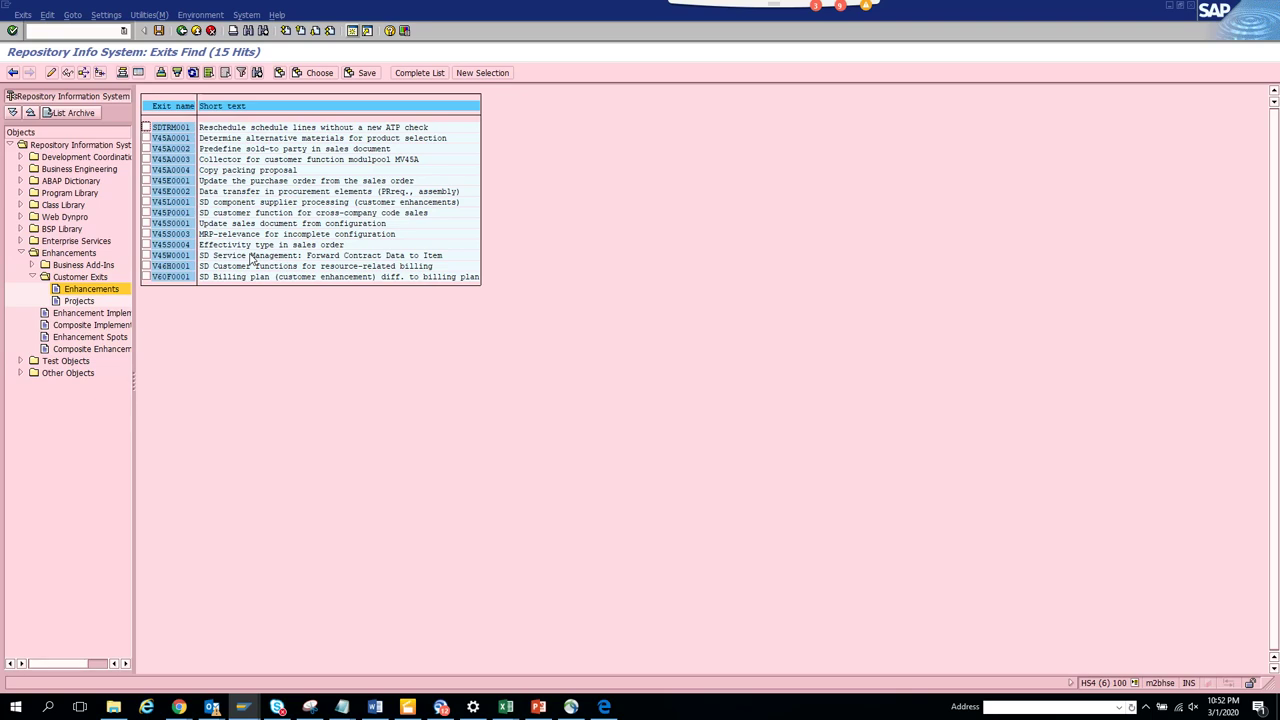
double_click(110, 290)
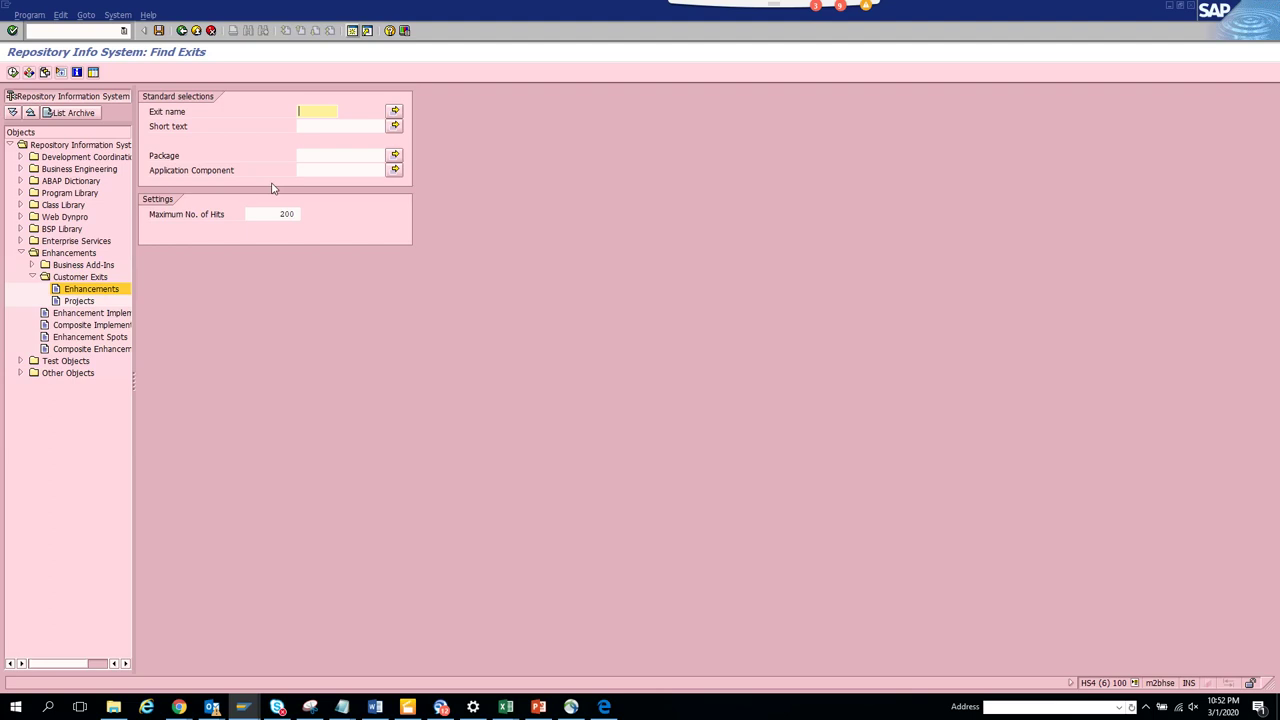
Rerun the package VA exit search and open enhancement SDTRM001's components
left_click(325, 154)
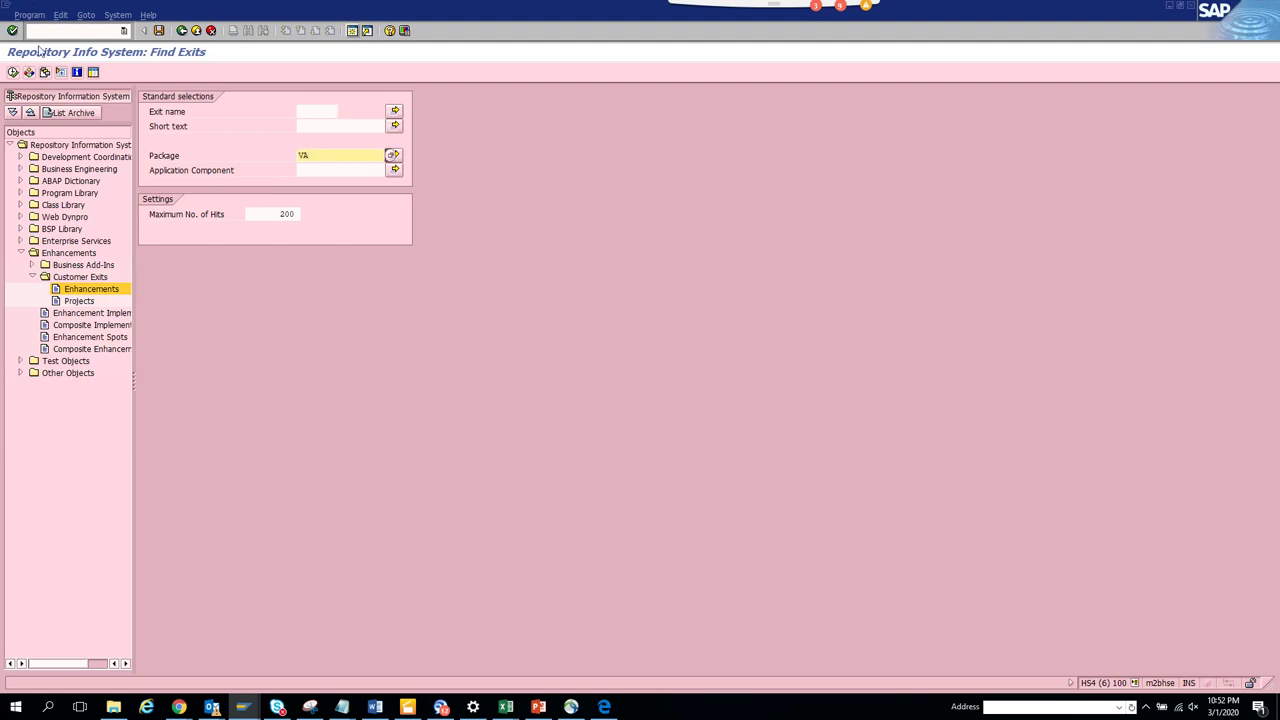
left_click(13, 73)
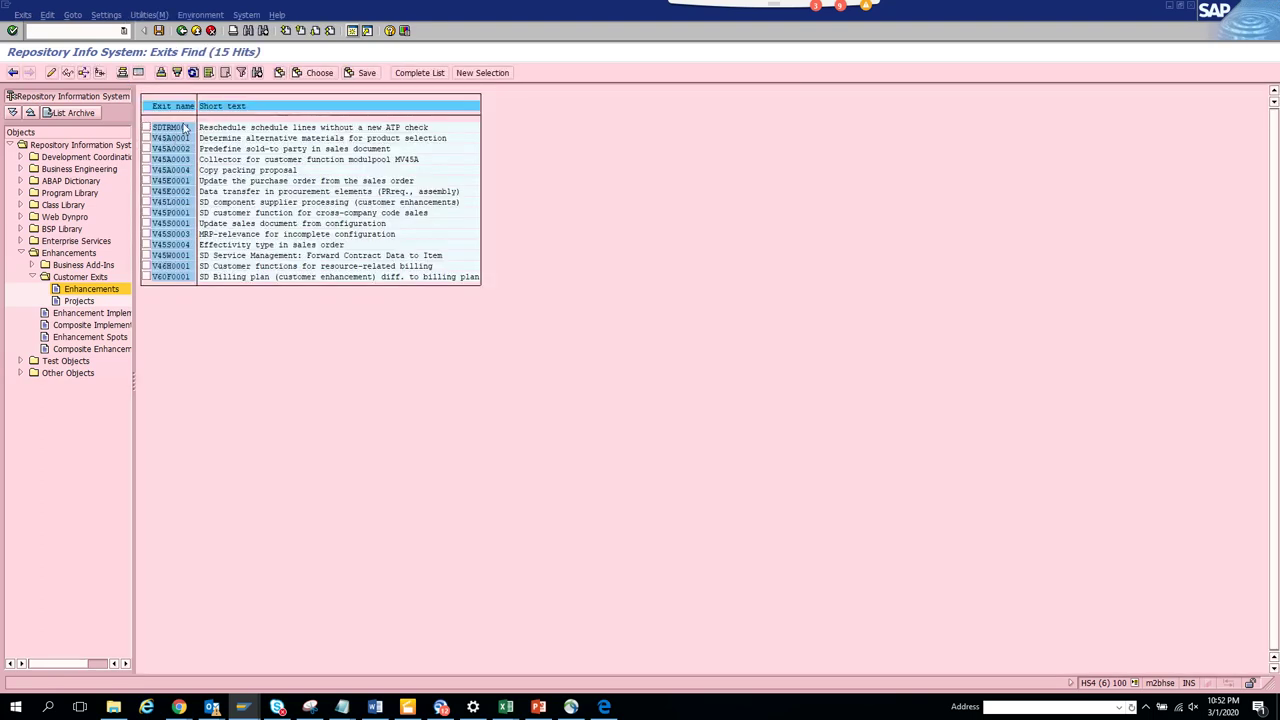
double_click(184, 127)
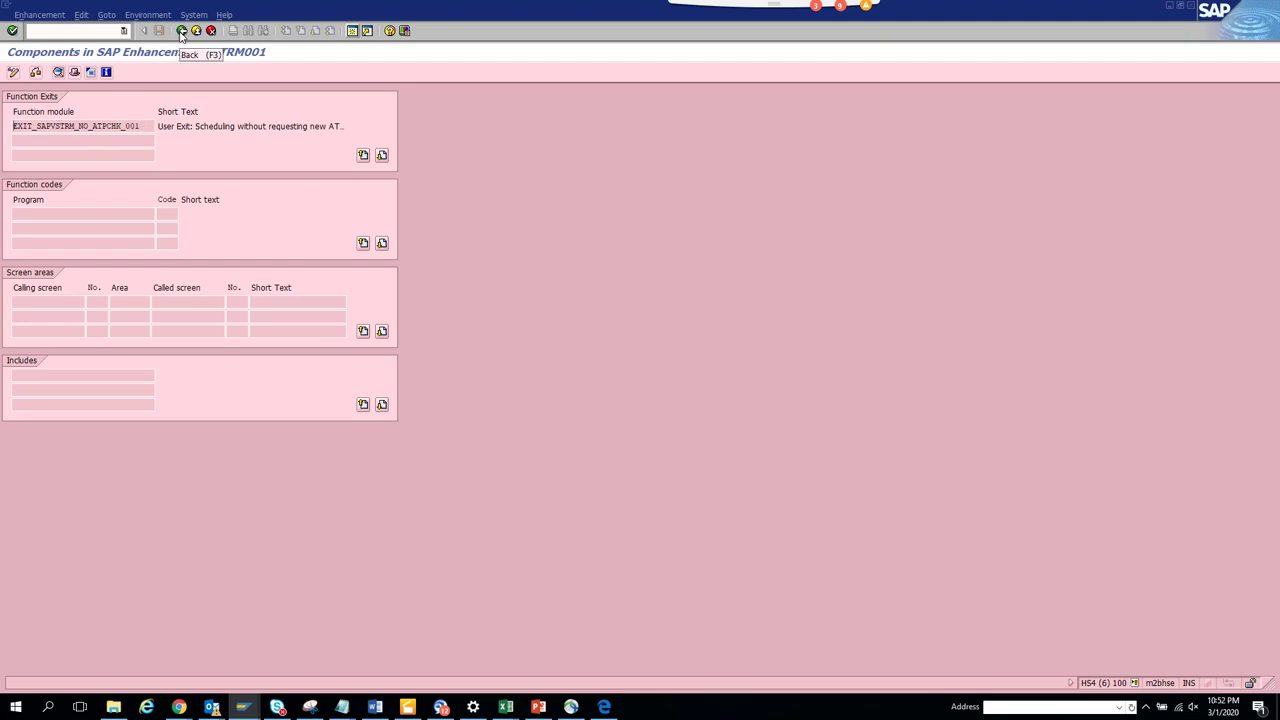
Display the source of function exit EXIT_SAPVSTRM_NO_ATPCHK_001 in Function Builder, showing INCLUDE ZXVT1U01
double_click(119, 126)
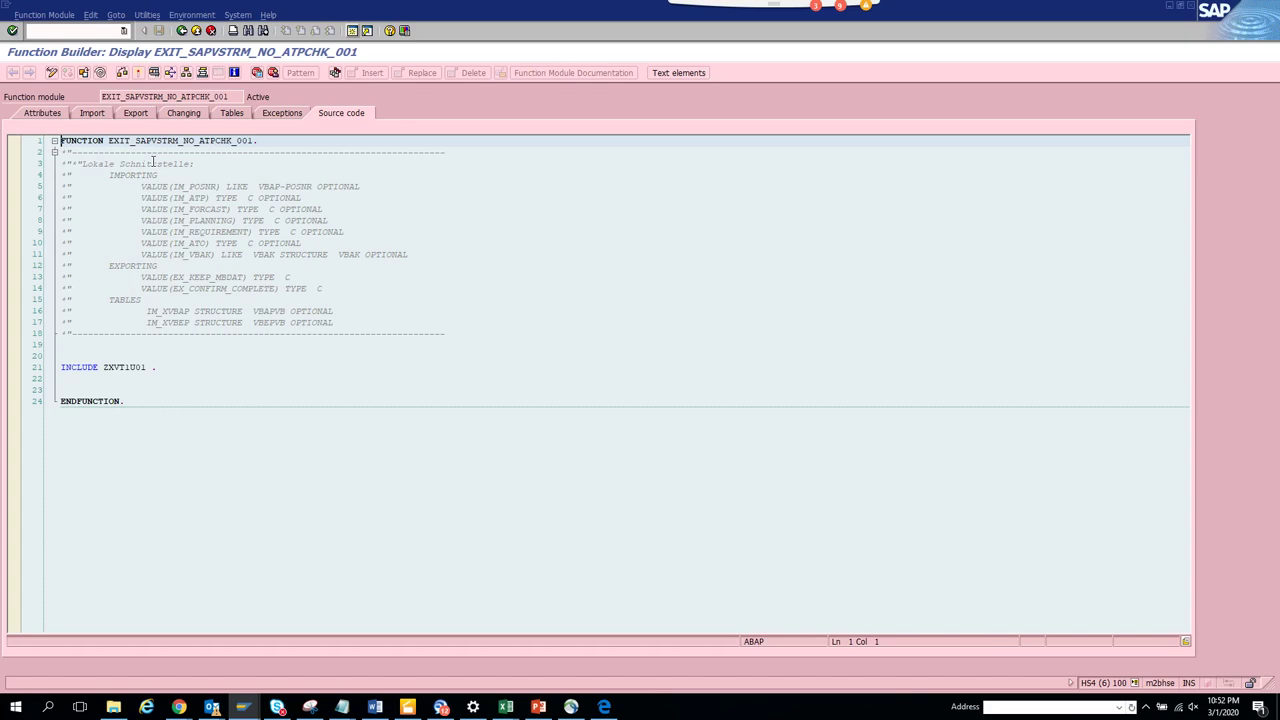
key("alt+Tab")
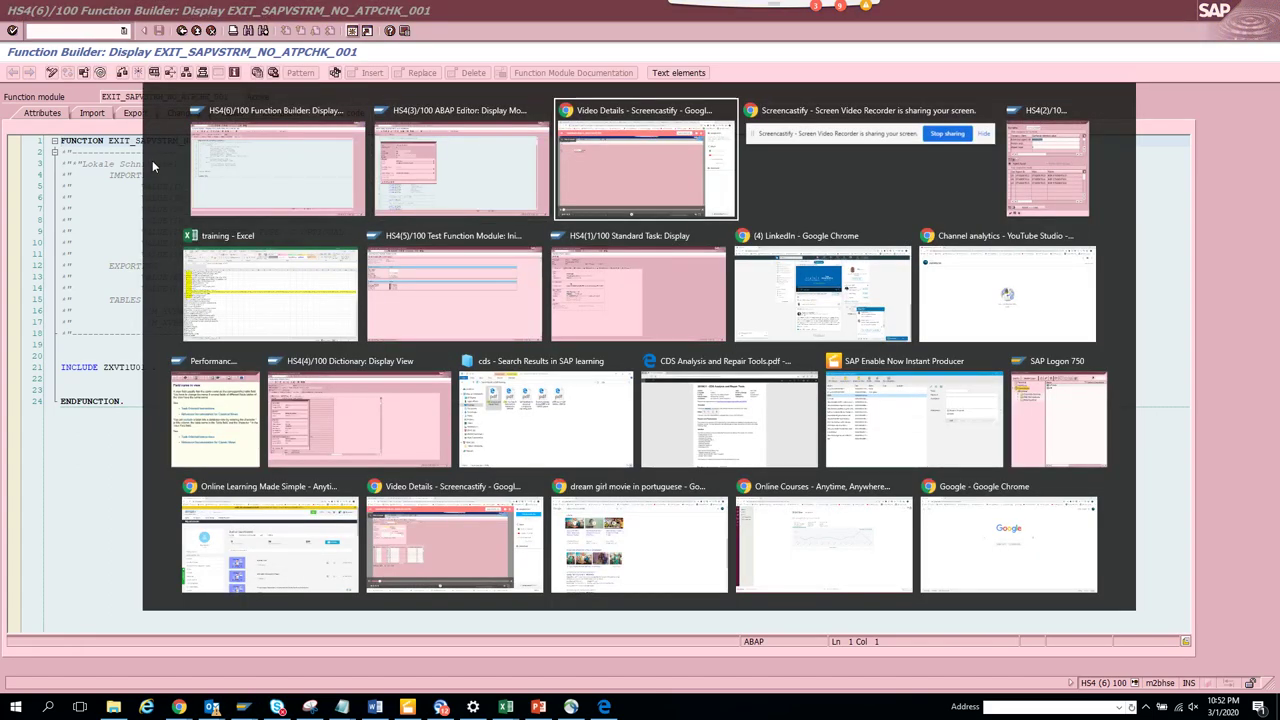